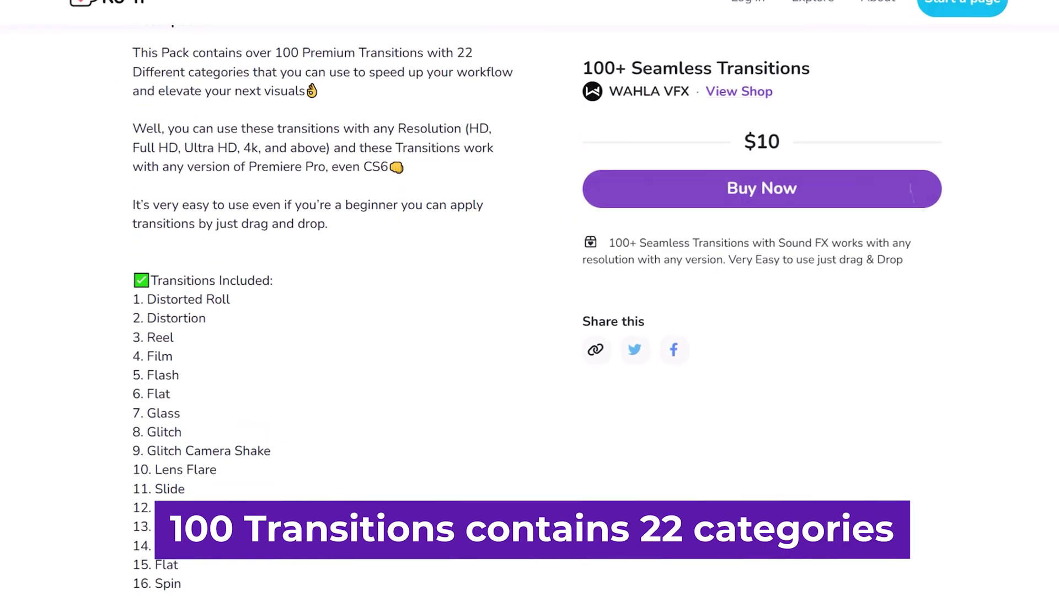
Scroll the Ko-fi page for the 100+ Seamless Transitions pack to read its transitions list
{"action": "scroll", "coordinate": [275, 331], "scroll_direction": "down", "scroll_amount": 3}
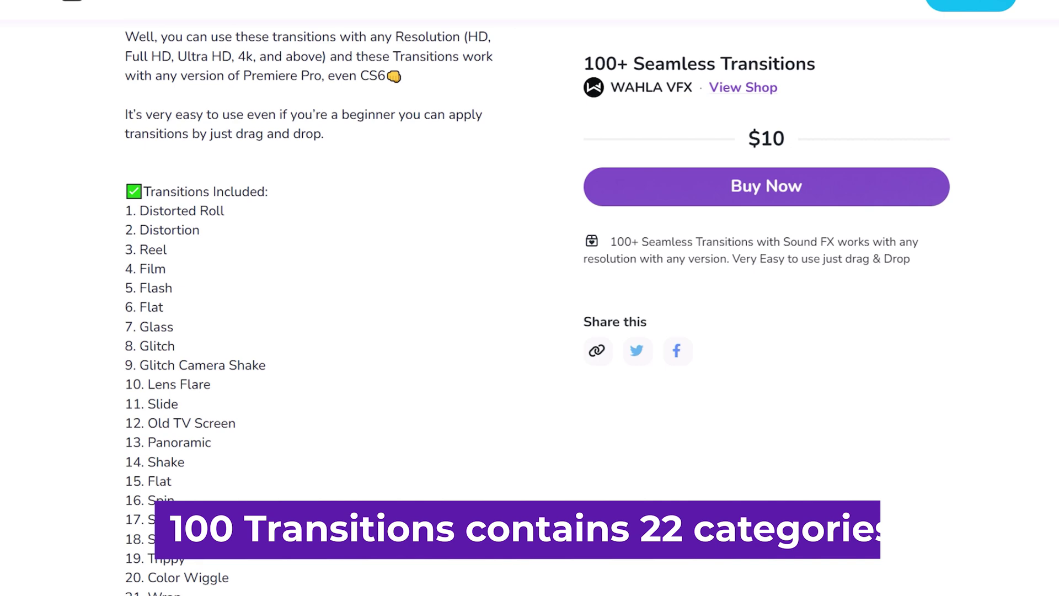
{"action": "scroll", "coordinate": [275, 331], "scroll_direction": "down", "scroll_amount": 2}
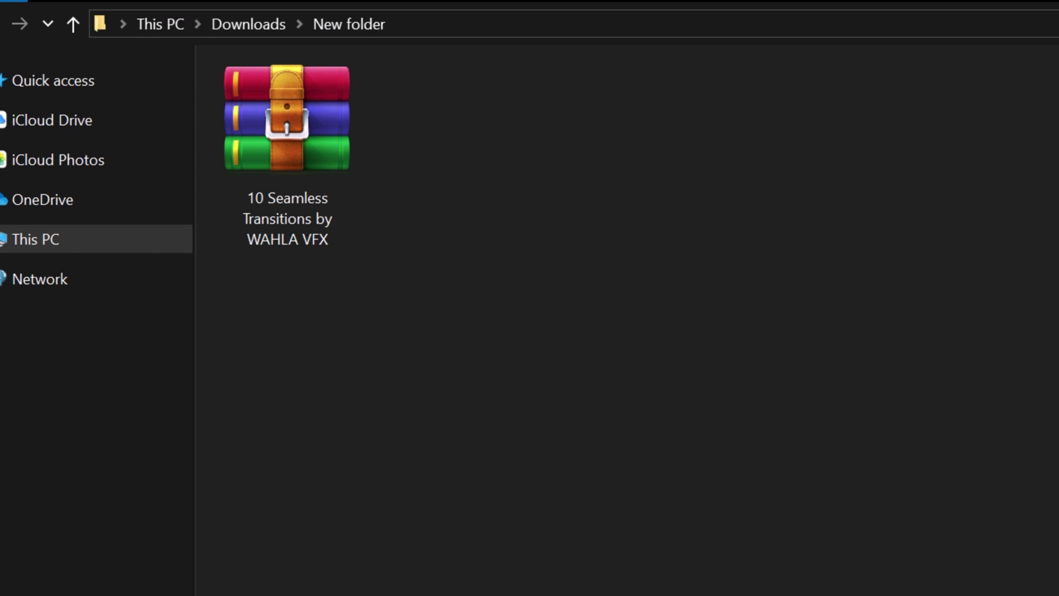
Extract the '10 Seamless Transitions by WAHLA VFX' RAR archive and open the extracted folder
{"action": "right_click", "coordinate": [291, 218]}
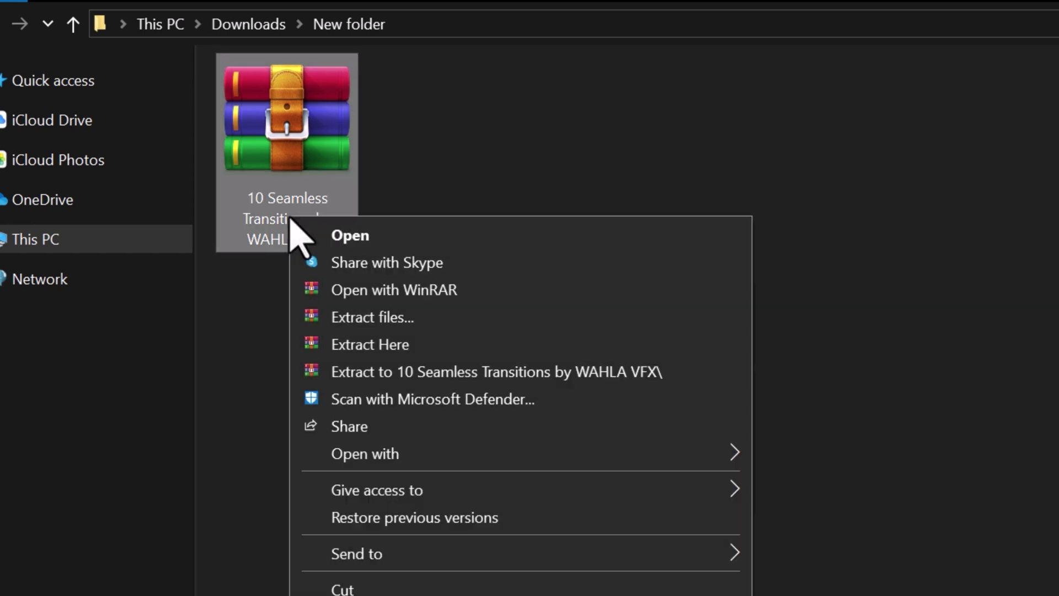
{"action": "left_click", "coordinate": [423, 320]}
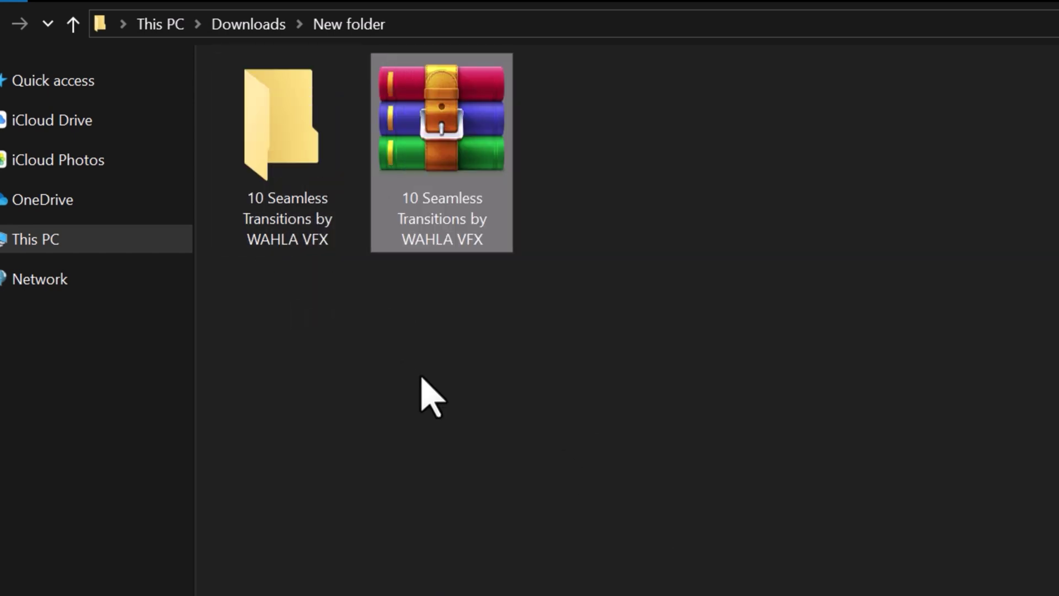
{"action": "double_click", "coordinate": [289, 245]}
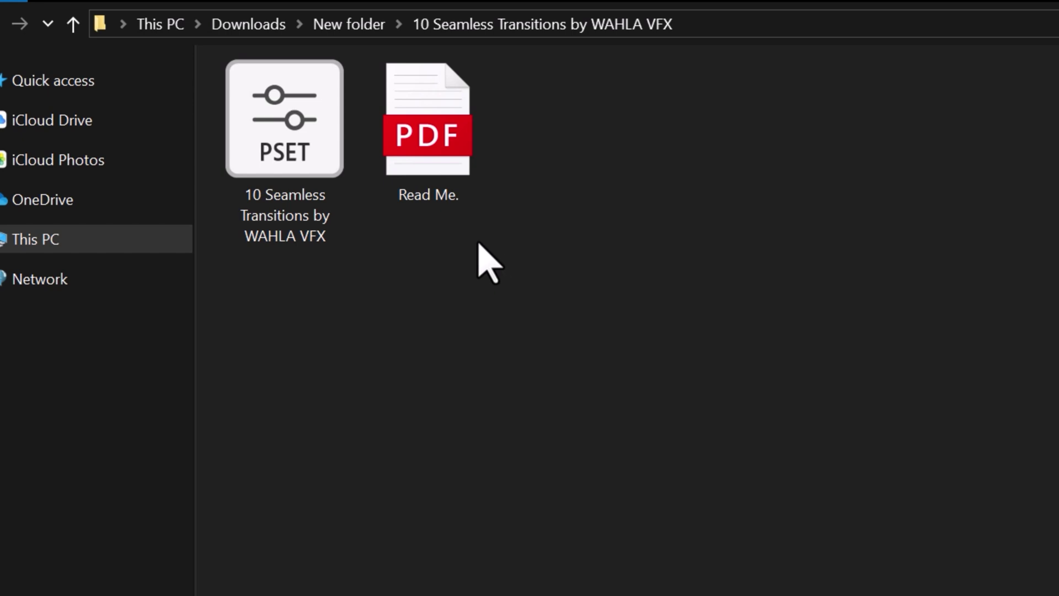
Import the '10 Seamless Transitions by WAHLA VFX' PSET file into the Effects panel Presets
{"action": "left_click", "coordinate": [291, 187]}
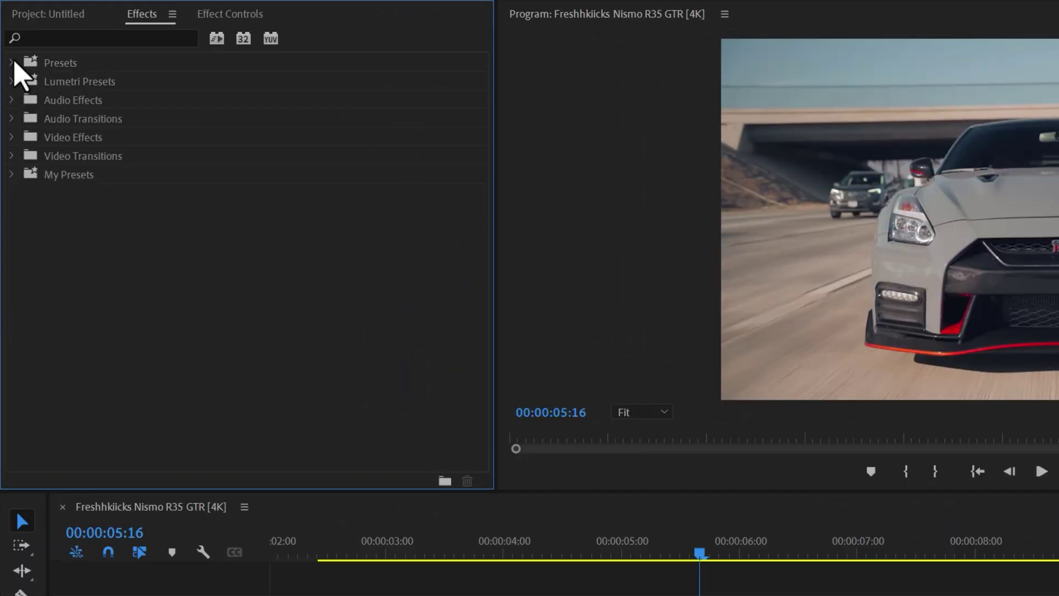
{"action": "left_click", "coordinate": [16, 64]}
{"action": "right_click", "coordinate": [251, 106]}
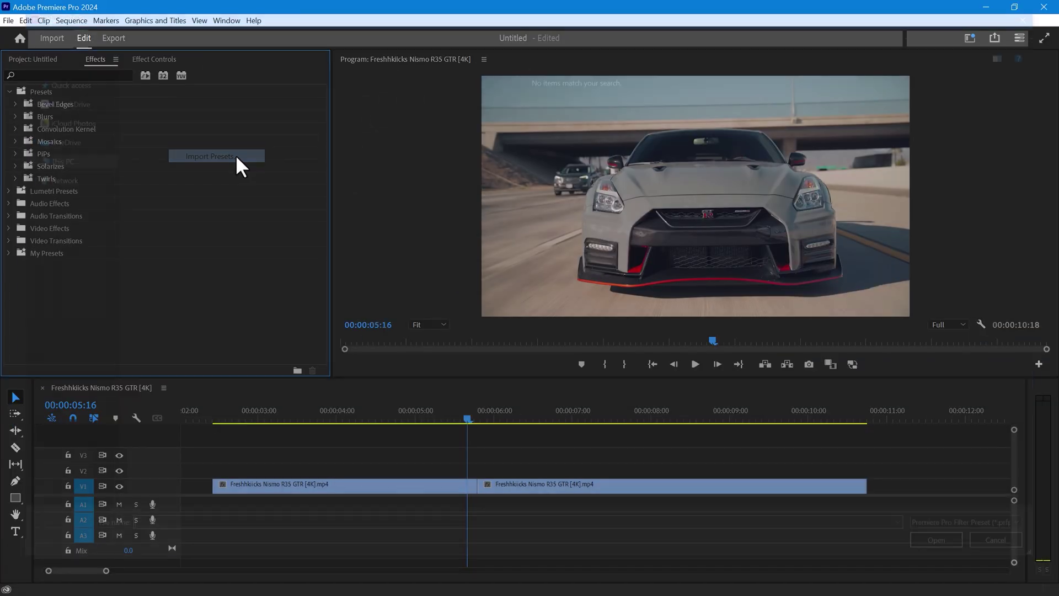
{"action": "left_click", "coordinate": [340, 165]}
{"action": "left_click", "coordinate": [141, 124]}
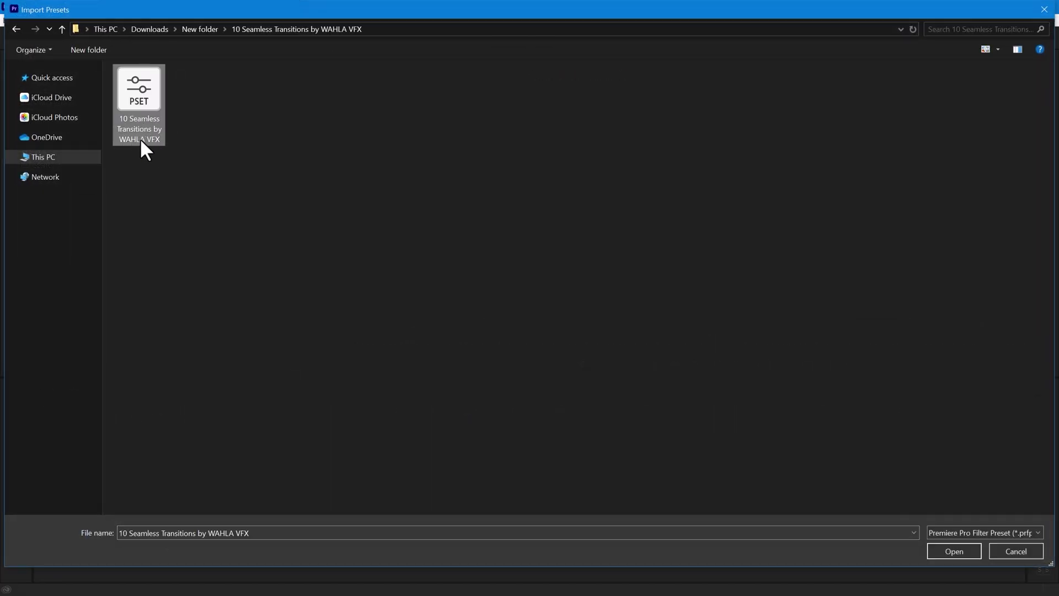
{"action": "left_click", "coordinate": [945, 548]}
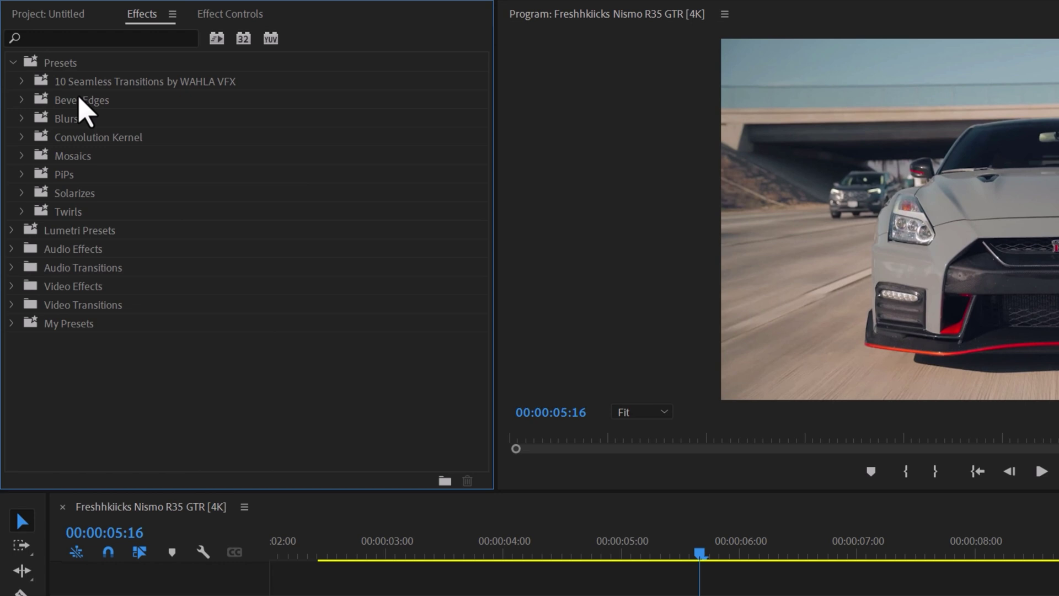
Expand the imported preset folder and its Distorted Roll, Flash, Wrap and Slide subfolders
{"action": "left_click", "coordinate": [22, 82]}
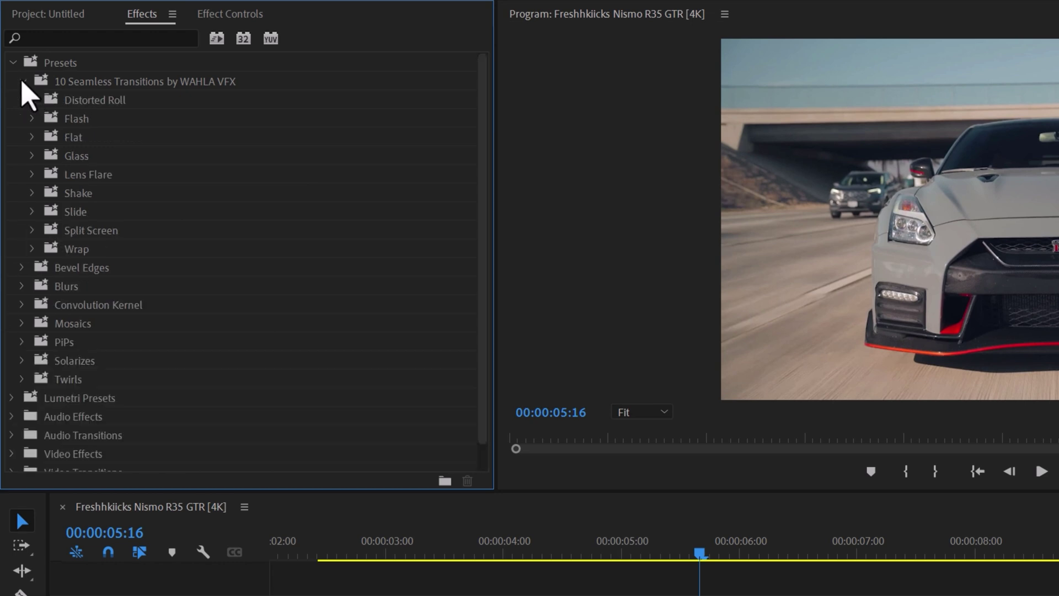
{"action": "left_click", "coordinate": [32, 100]}
{"action": "left_click", "coordinate": [32, 137]}
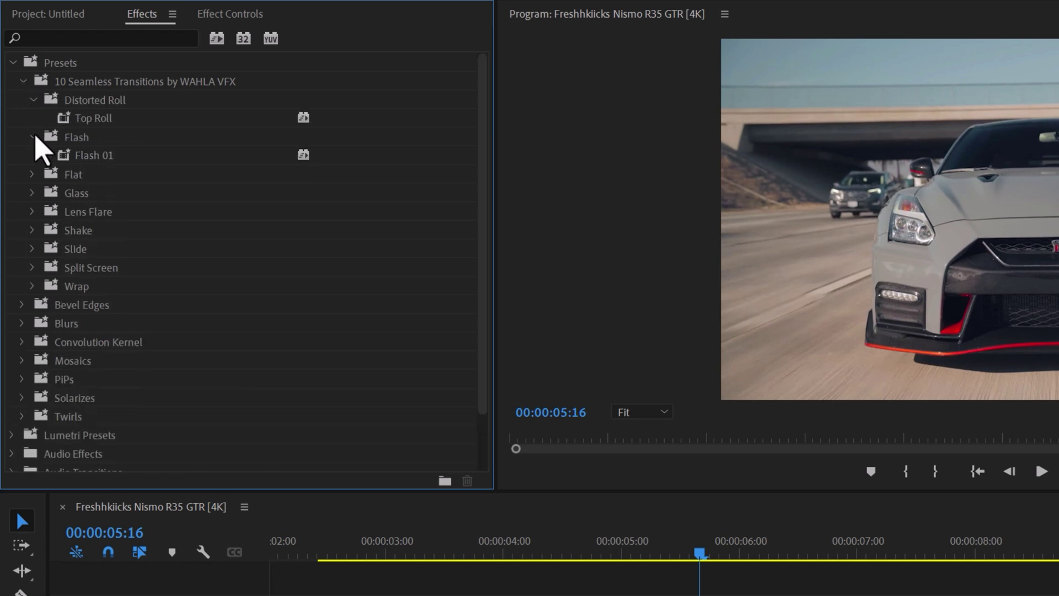
{"action": "left_click", "coordinate": [31, 285]}
{"action": "left_click", "coordinate": [32, 249]}
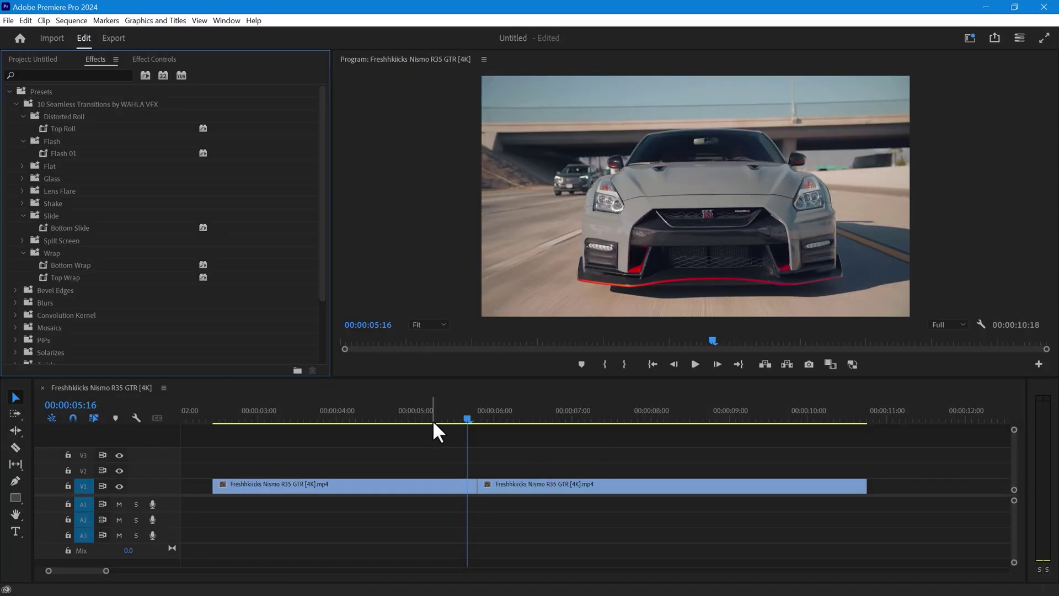
Play through the two Nismo R35 GTR clips, then park the playhead on the cut at 05:19
{"action": "left_click", "coordinate": [348, 418]}
{"action": "key", "text": "space"}
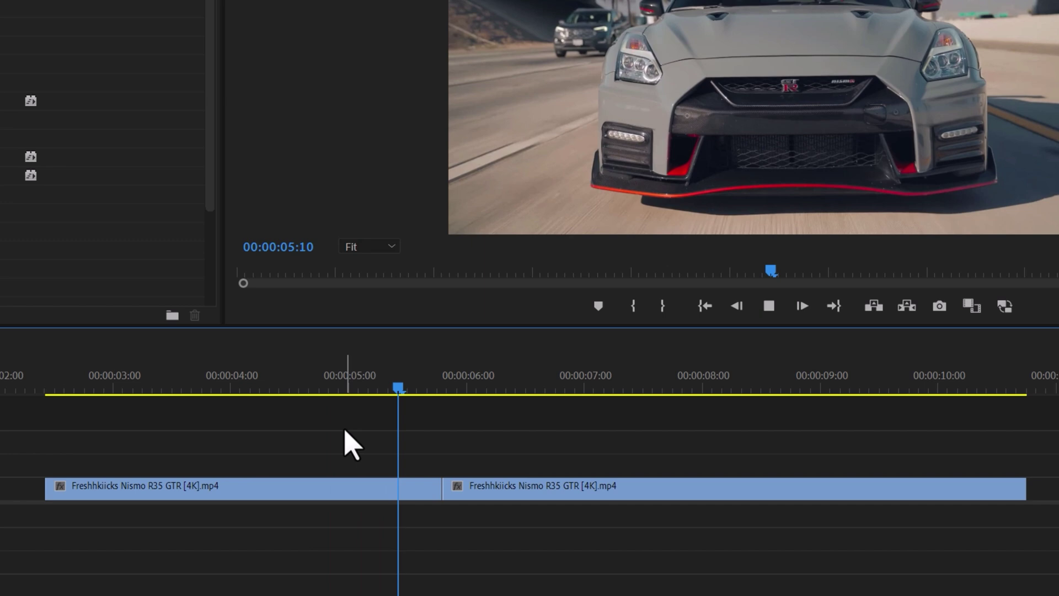
{"action": "key", "text": "space"}
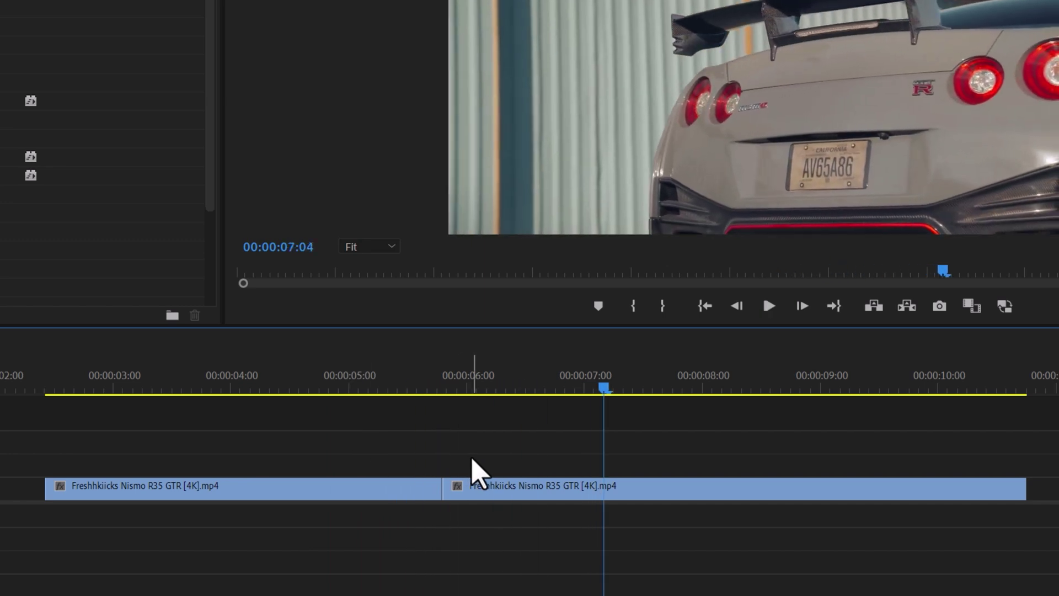
{"action": "left_click_drag", "start_coordinate": [606, 390], "coordinate": [444, 390]}
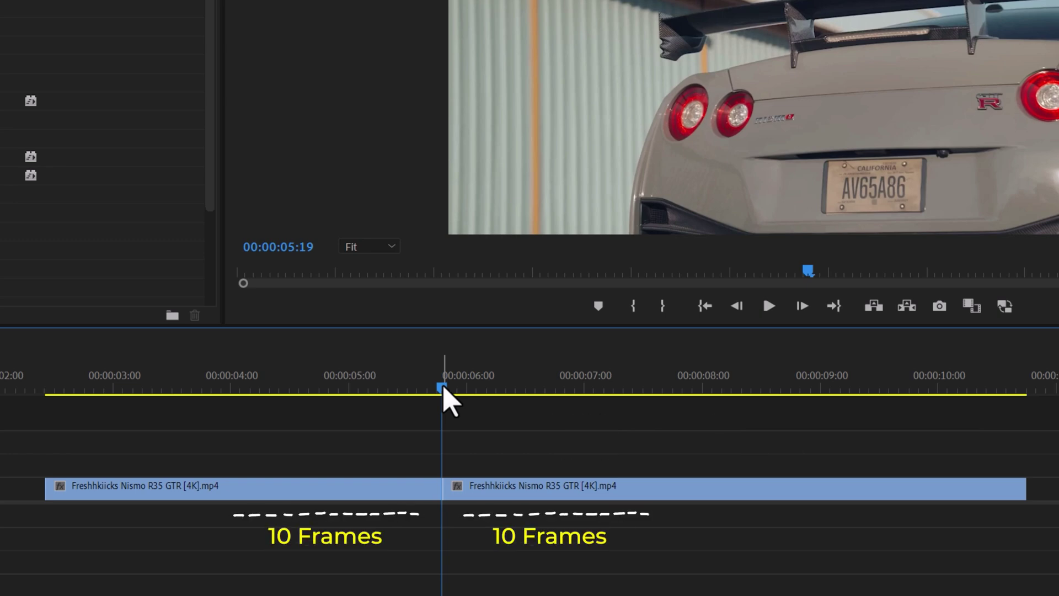
Split the clips at 06:05 and 05:09, ten frames either side of the cut
{"action": "key", "text": "Right"}
{"action": "key", "text": "Right"}
{"action": "key", "text": "Right"}
{"action": "key", "text": "Right"}
{"action": "key", "text": "Right"}
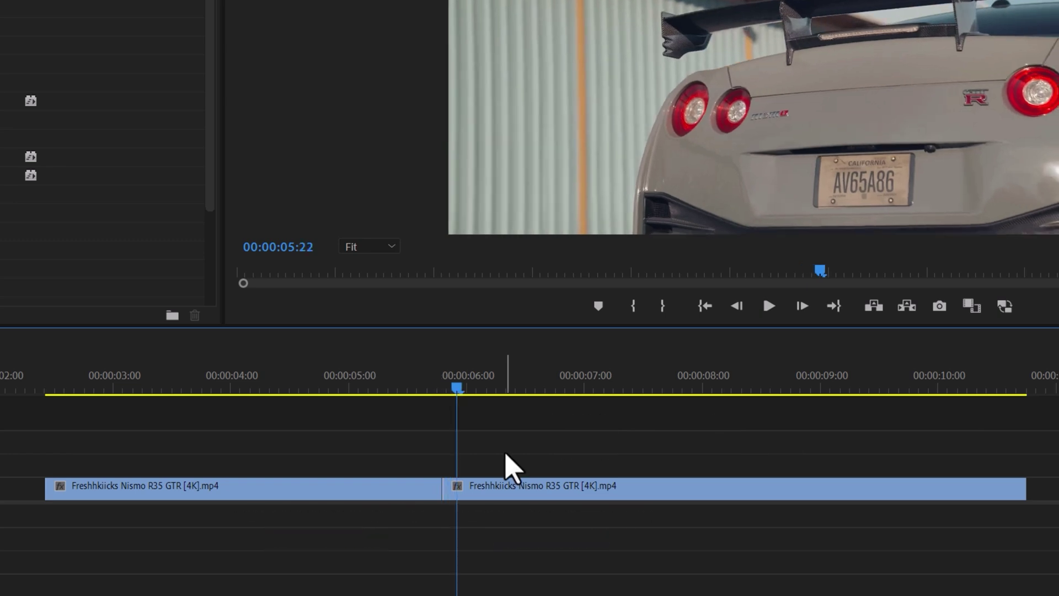
{"action": "key", "text": "shift+Left"}
{"action": "key", "text": "equal"}
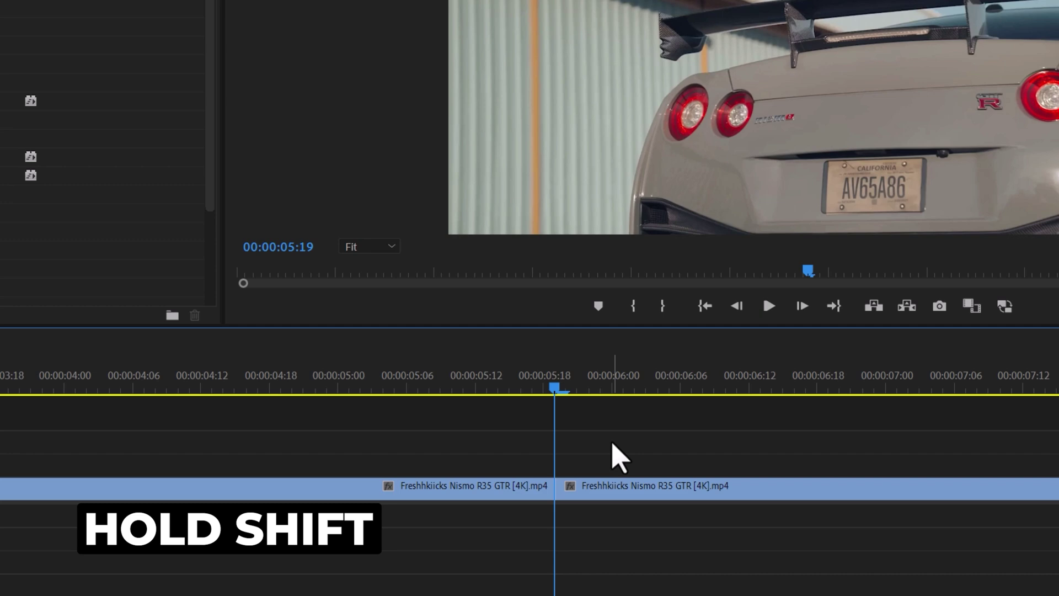
{"action": "key", "text": "shift+Right"}
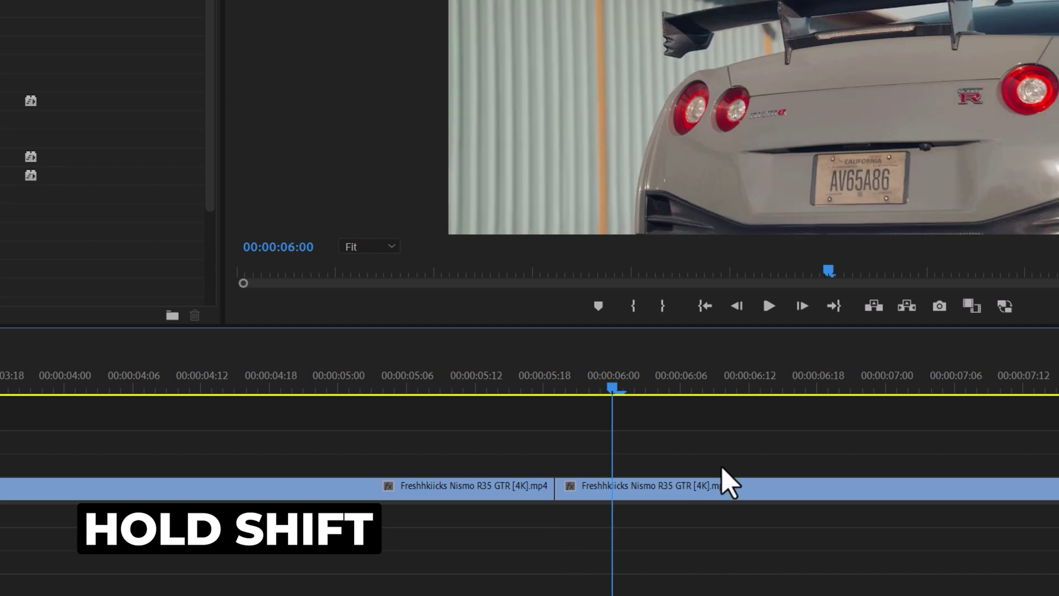
{"action": "key", "text": "shift+Right"}
{"action": "left_click", "coordinate": [739, 488]}
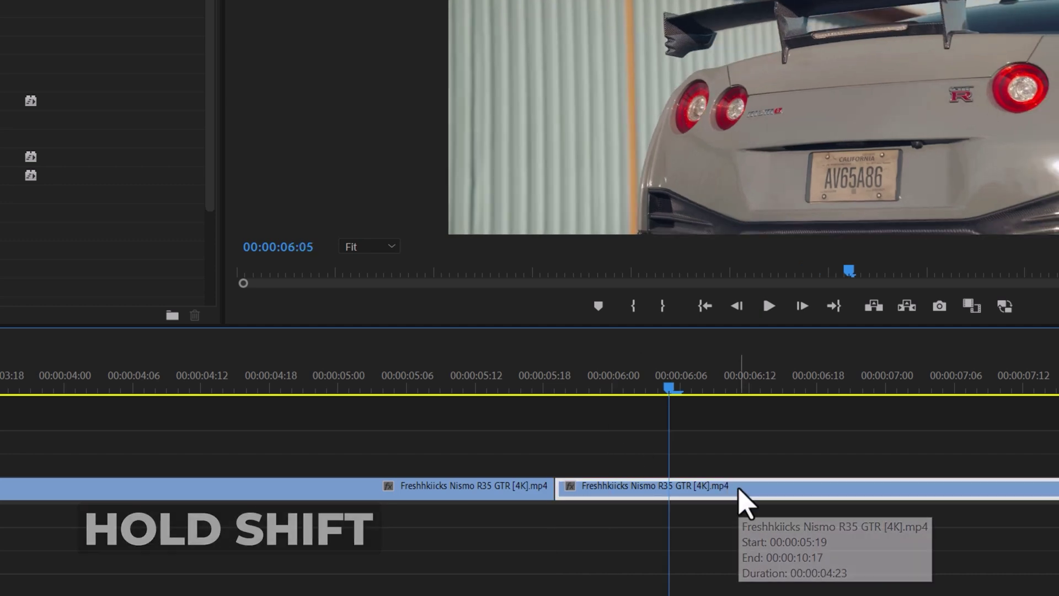
{"action": "key", "text": "ctrl+k"}
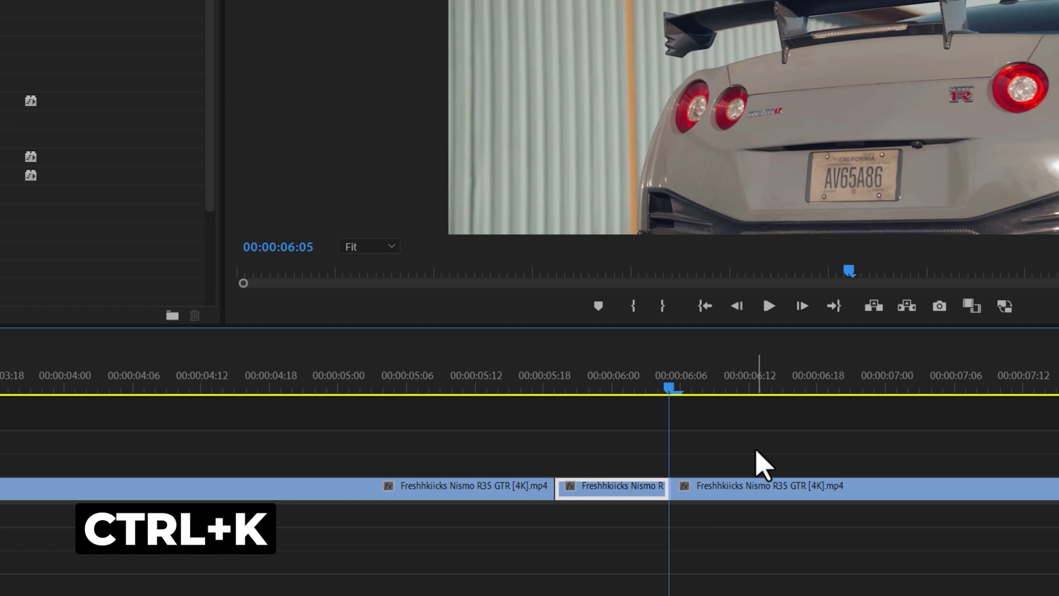
{"action": "key", "text": "shift+Left"}
{"action": "key", "text": "shift+Left"}
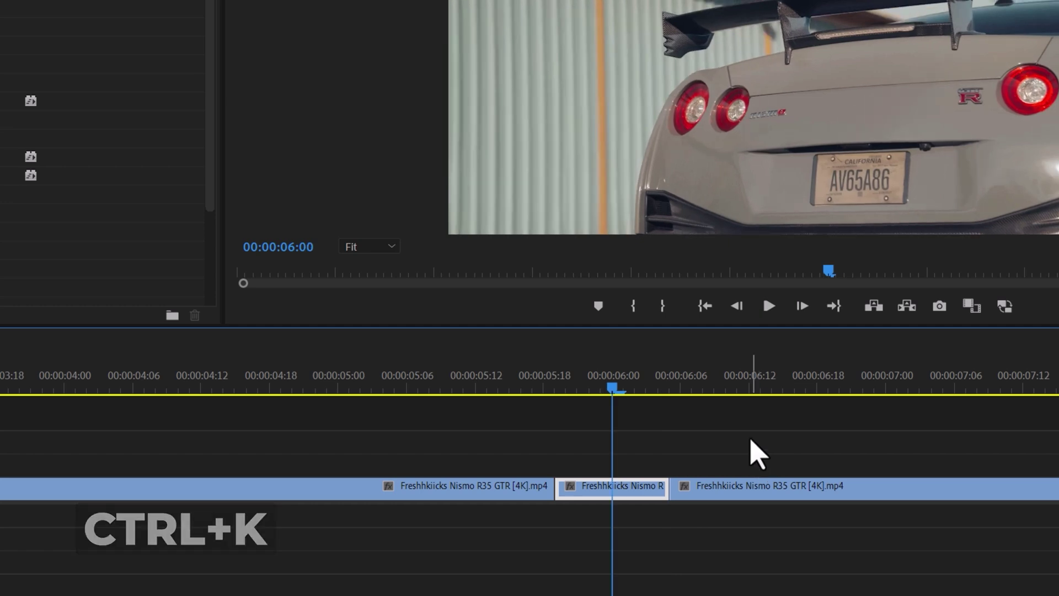
{"action": "key", "text": "shift+Left"}
{"action": "key", "text": "shift+Left"}
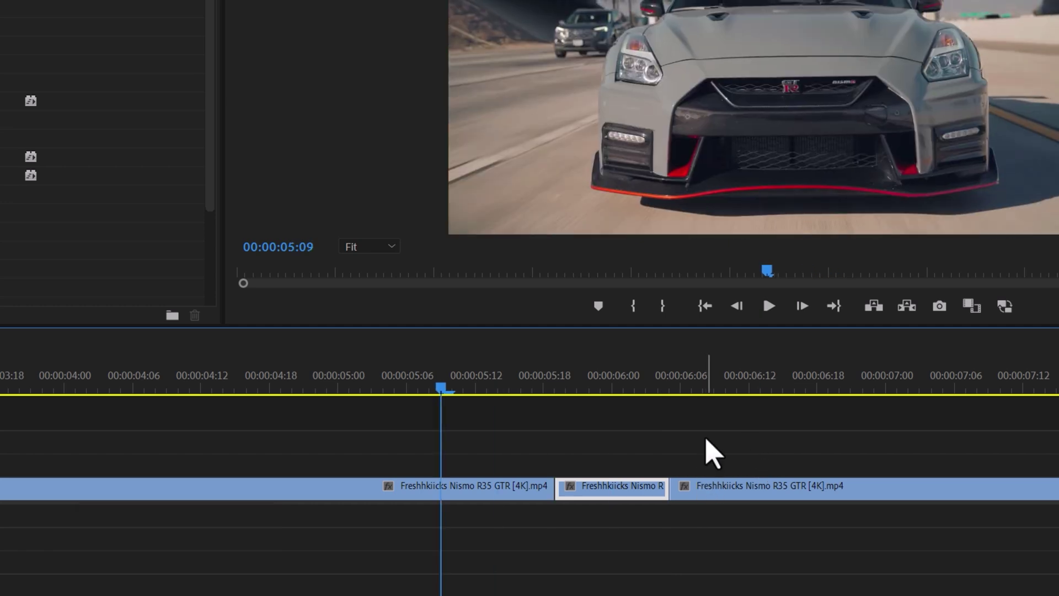
{"action": "left_click", "coordinate": [506, 486]}
{"action": "key", "text": "ctrl+k"}
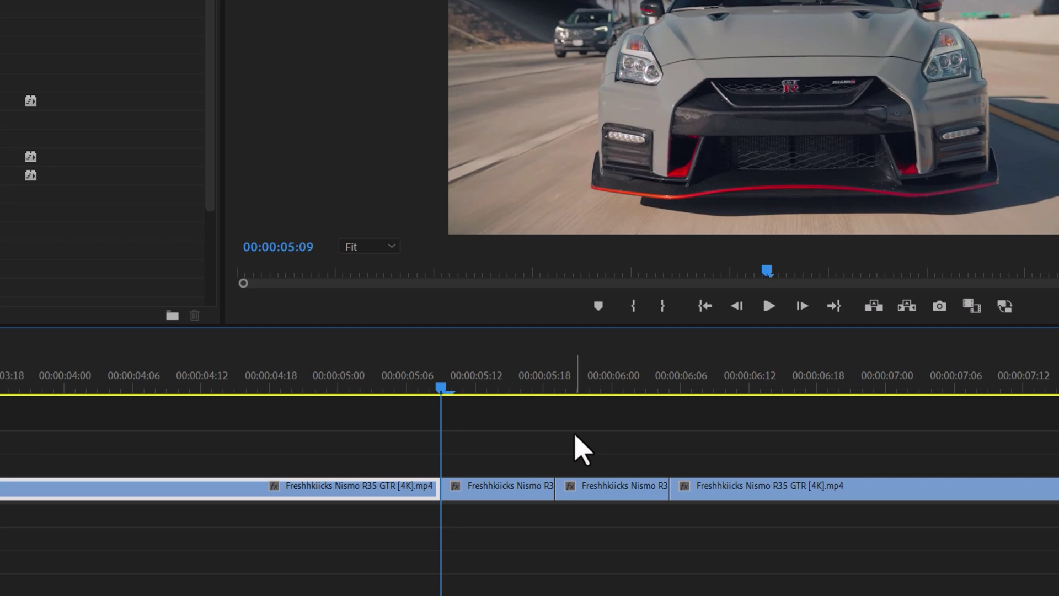
Nest the two short pieces around the cut as 'Nested Sequence 01'
{"action": "left_click_drag", "start_coordinate": [508, 445], "coordinate": [609, 505]}
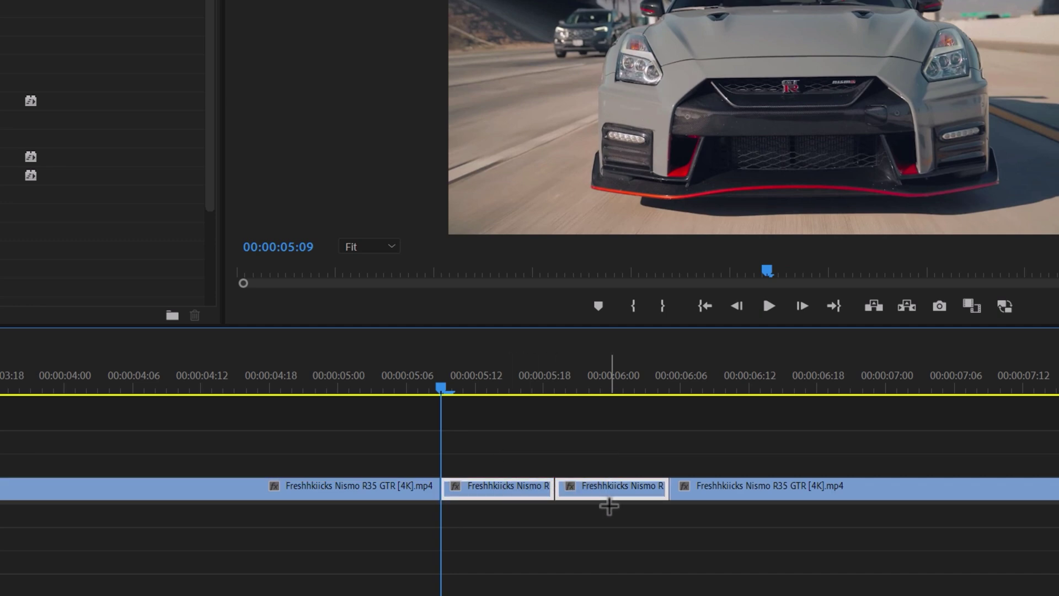
{"action": "right_click", "coordinate": [609, 506]}
{"action": "left_click", "coordinate": [646, 254]}
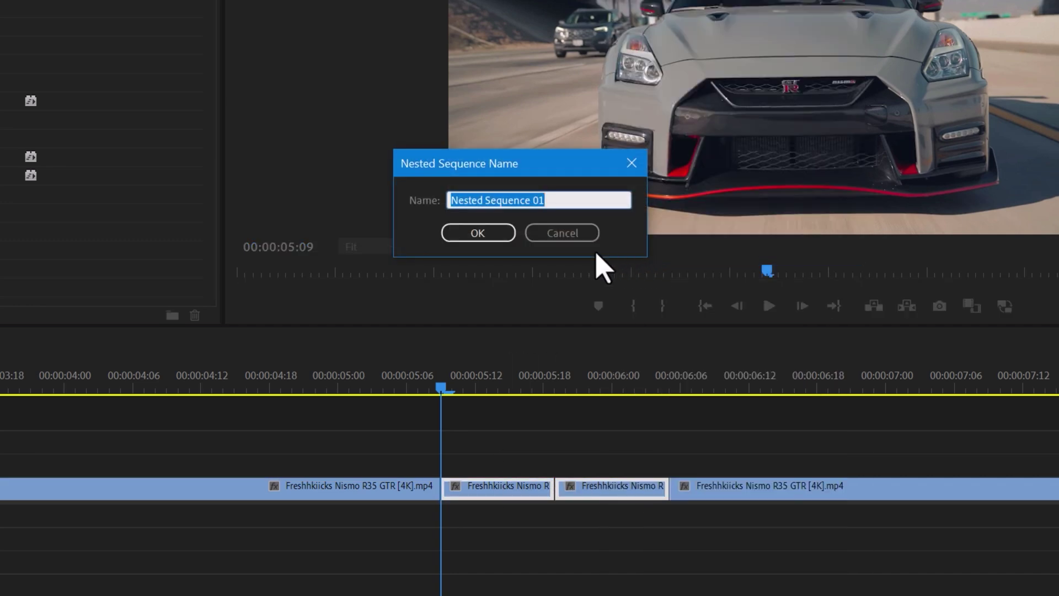
{"action": "left_click", "coordinate": [485, 235]}
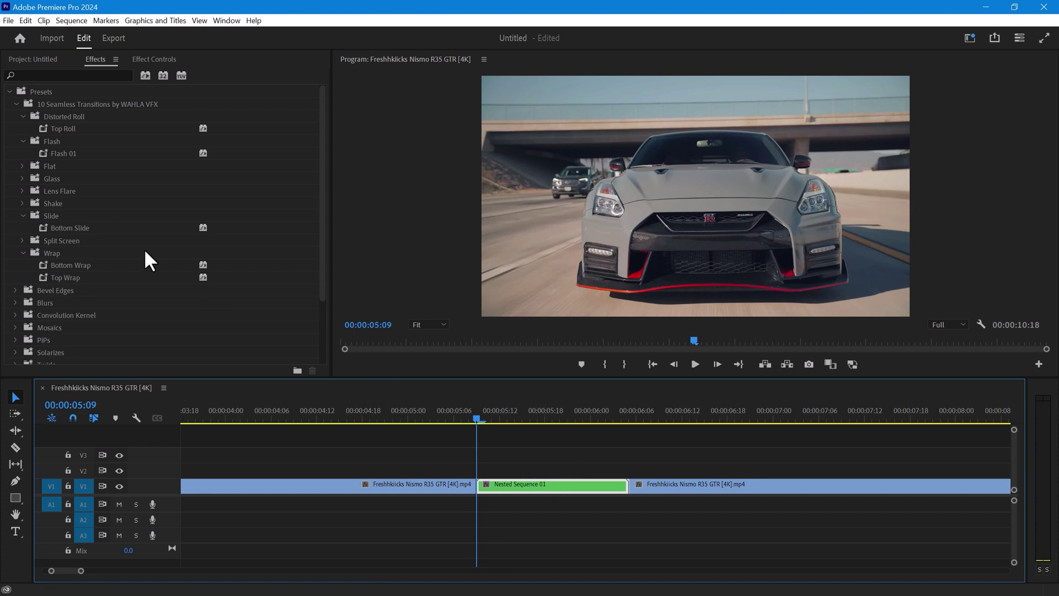
Drag the Flash 01 preset from the Flash folder onto the Nested Sequence 01 clip
{"action": "left_click", "coordinate": [74, 153]}
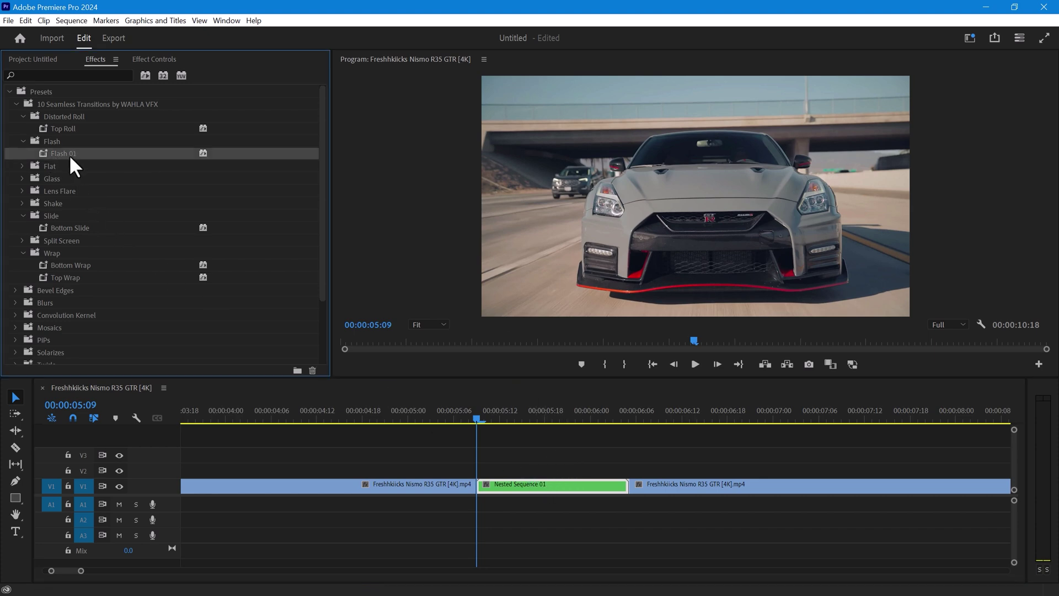
{"action": "left_click_drag", "start_coordinate": [495, 432], "coordinate": [536, 490]}
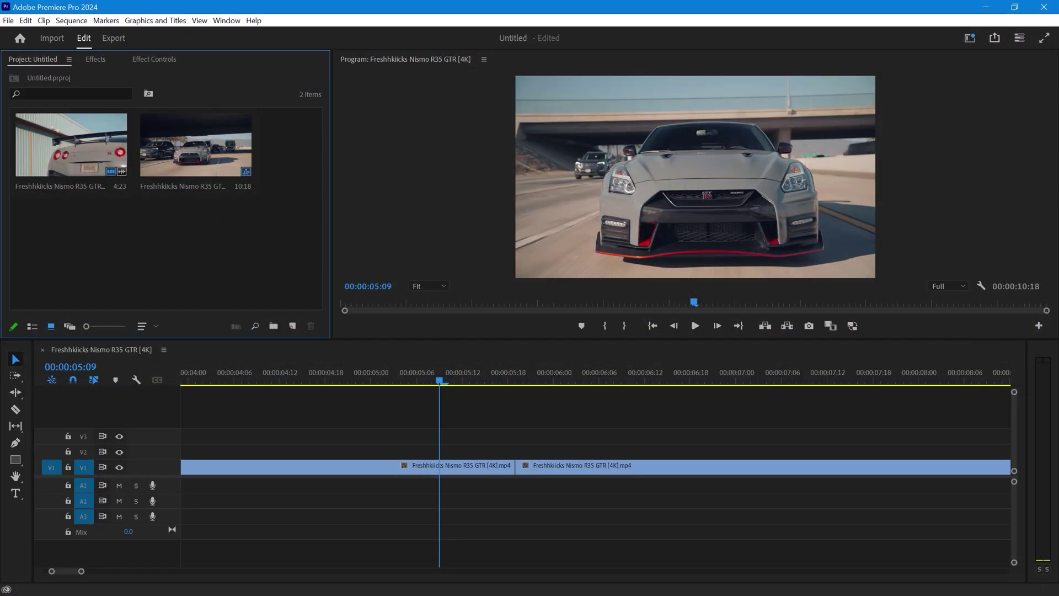
Create a new Adjustment Layer with default settings and place it on V2 across the cut
{"action": "left_click", "coordinate": [292, 326]}
{"action": "left_click", "coordinate": [326, 383]}
{"action": "left_click", "coordinate": [544, 345]}
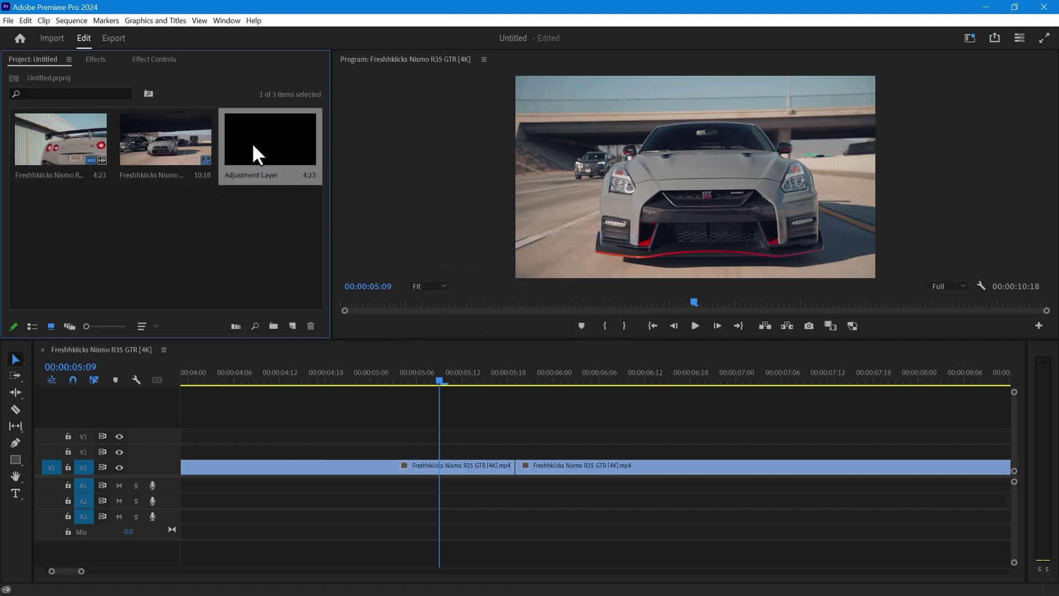
{"action": "left_click_drag", "start_coordinate": [254, 384], "coordinate": [485, 451]}
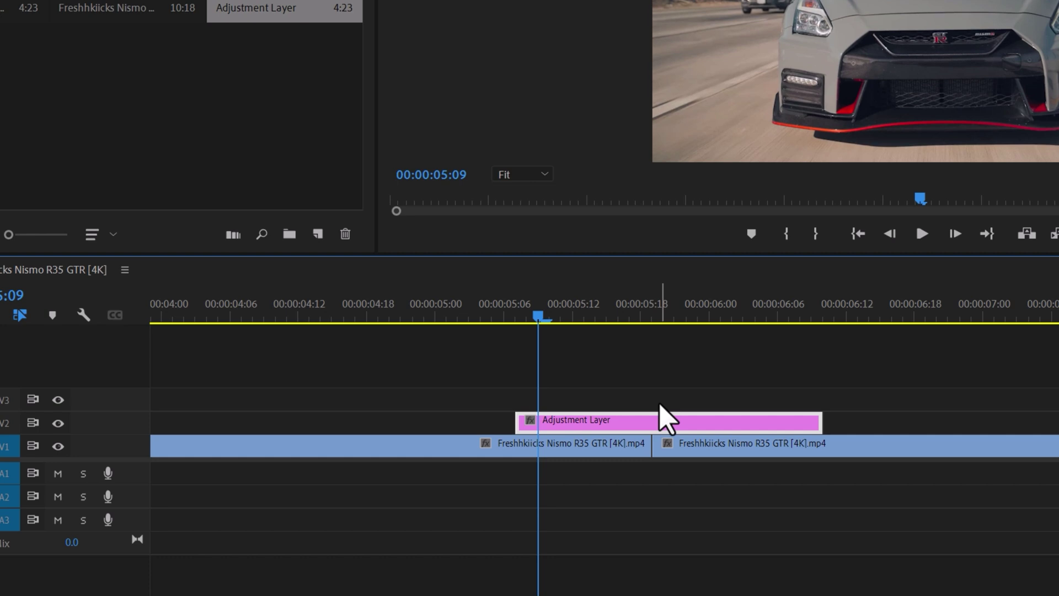
Split the adjustment layer at 00:00:06:05 and delete the piece after it
{"action": "left_click", "coordinate": [650, 318]}
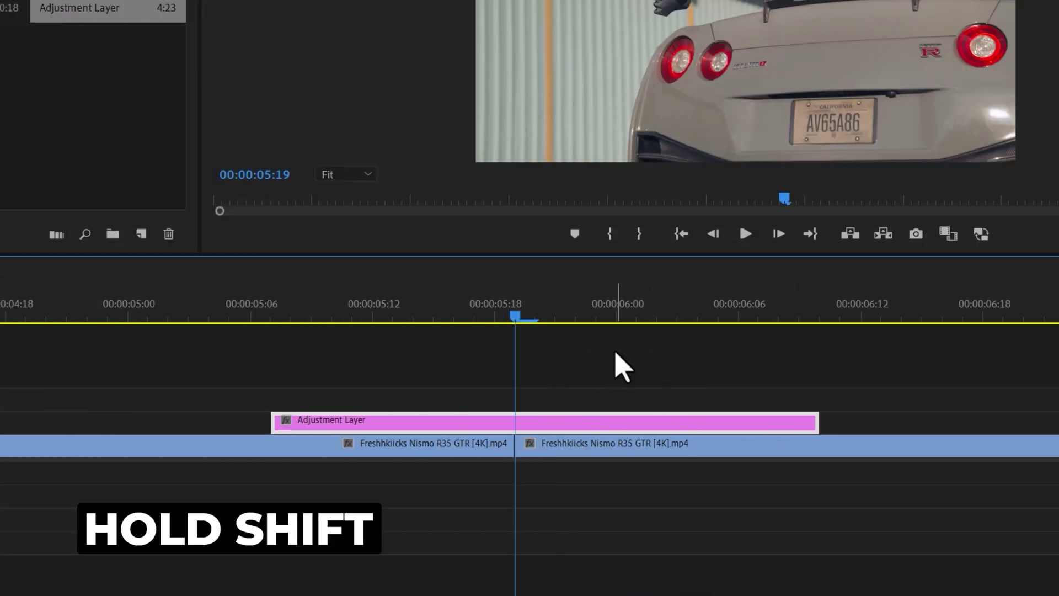
{"action": "left_click", "coordinate": [617, 364]}
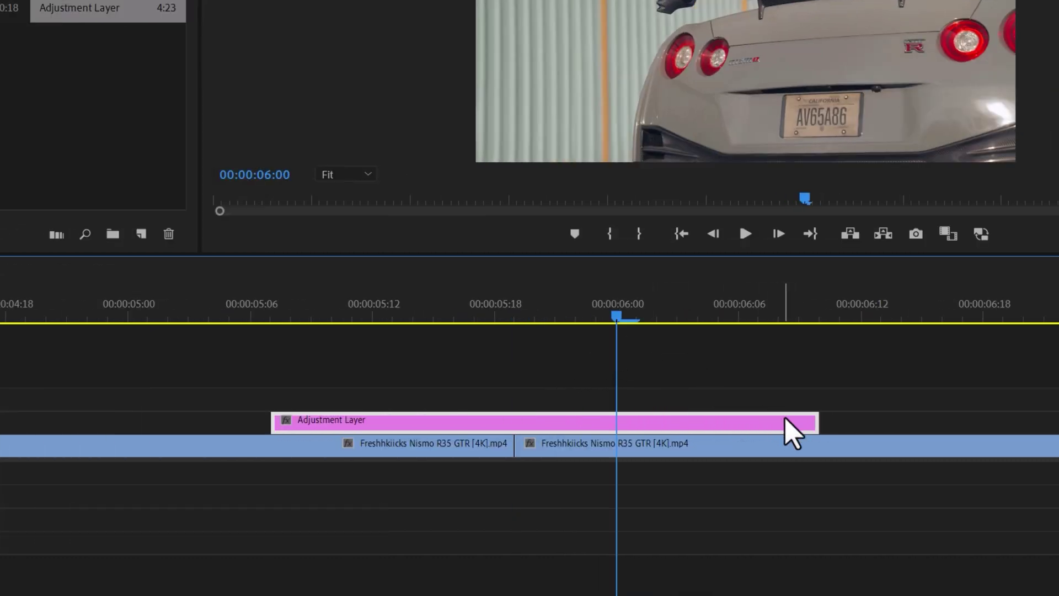
{"action": "key", "text": "shift+Right"}
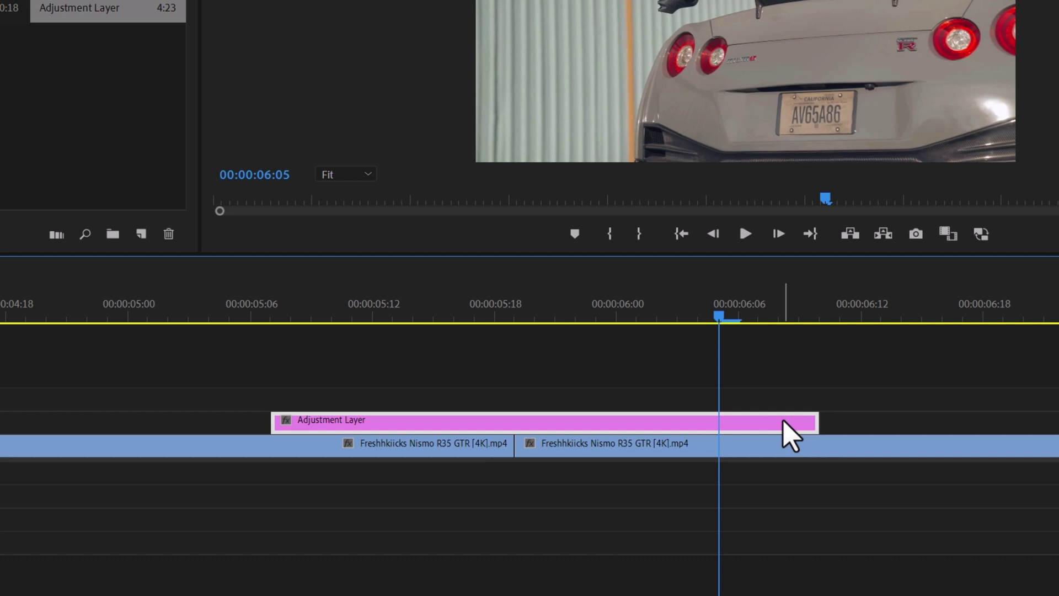
{"action": "key", "text": "ctrl+k"}
{"action": "left_click", "coordinate": [741, 422]}
{"action": "key", "text": "Delete"}
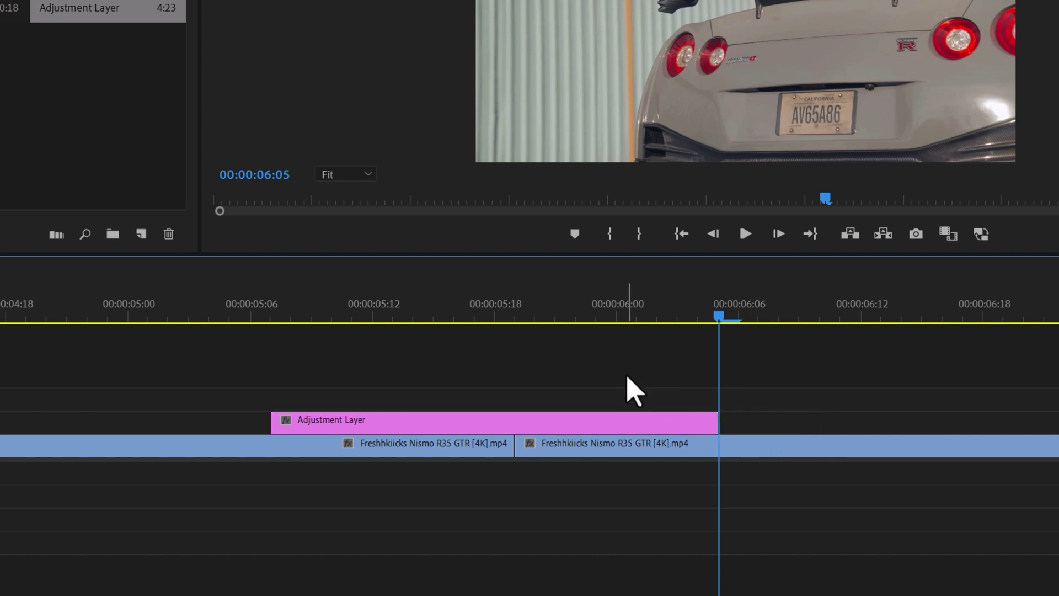
Split the adjustment layer at 00:00:05:09 and delete the piece before it, leaving 20 frames
{"action": "key", "text": "shift+Left"}
{"action": "key", "text": "shift+Left"}
{"action": "key", "text": "shift+Left"}
{"action": "key", "text": "shift+Left"}
{"action": "left_click", "coordinate": [314, 420]}
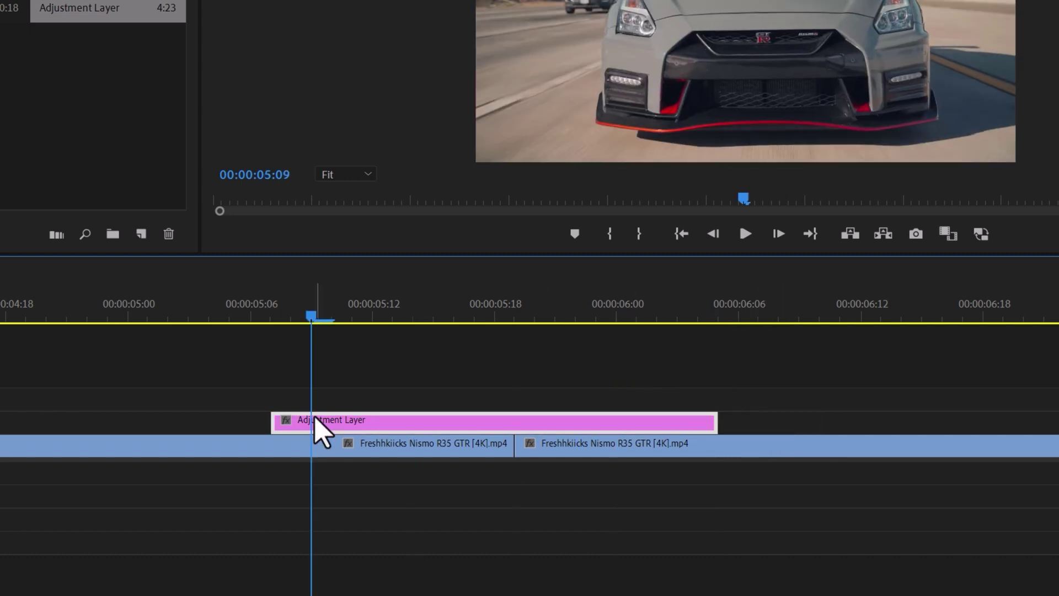
{"action": "key", "text": "ctrl+k"}
{"action": "left_click", "coordinate": [282, 422]}
{"action": "key", "text": "Delete"}
{"action": "left_click", "coordinate": [515, 315]}
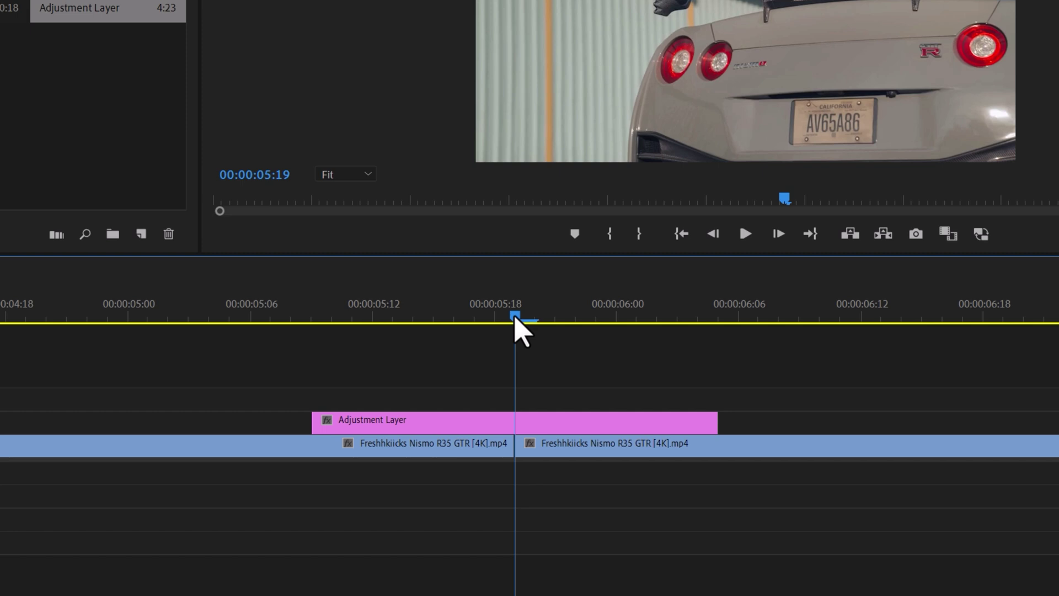
{"action": "left_click", "coordinate": [544, 429]}
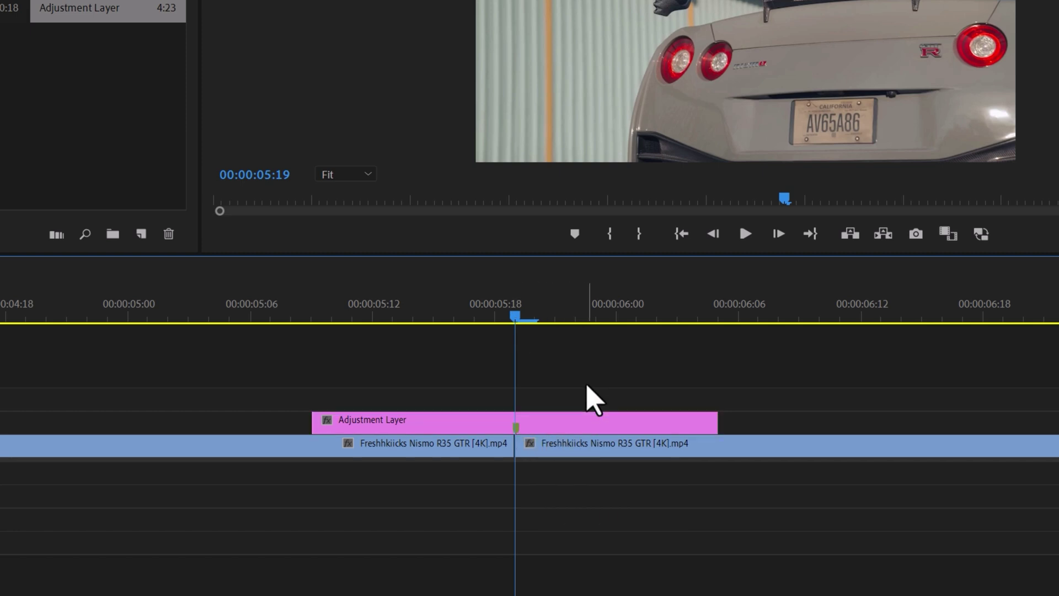
{"action": "mouse_move", "coordinate": [586, 423]}
{"action": "left_mouse_down"}
{"action": "mouse_move", "coordinate": [461, 429]}
{"action": "mouse_move", "coordinate": [584, 425]}
{"action": "mouse_move", "coordinate": [551, 425]}
{"action": "mouse_move", "coordinate": [567, 425]}
{"action": "left_mouse_up"}
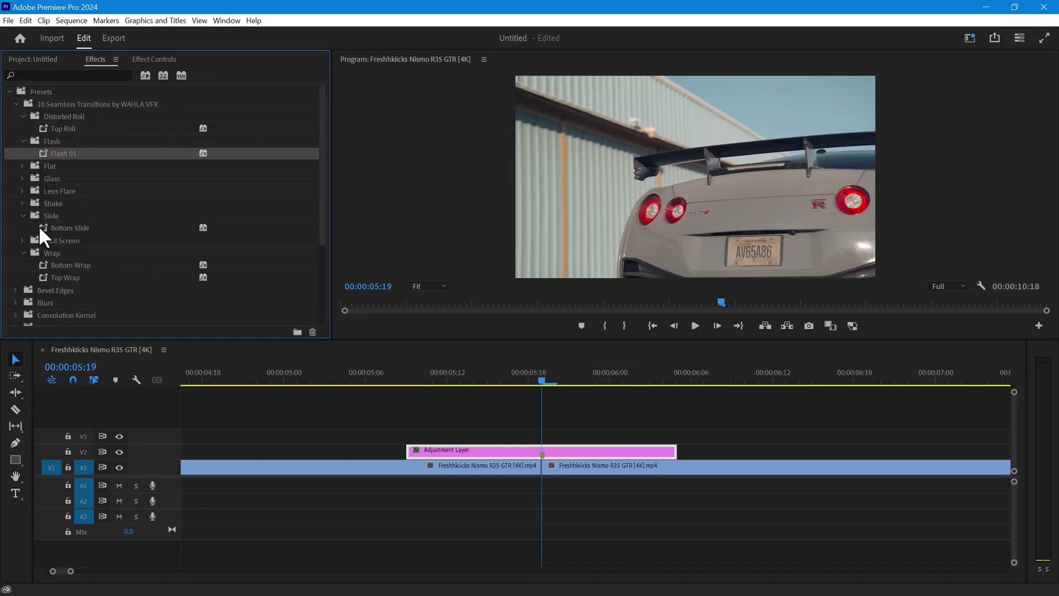
Apply the Bottom Wrap preset to the adjustment layer and preview it in an enlarged Program monitor
{"action": "left_click", "coordinate": [55, 266]}
{"action": "left_click_drag", "start_coordinate": [188, 287], "coordinate": [522, 450]}
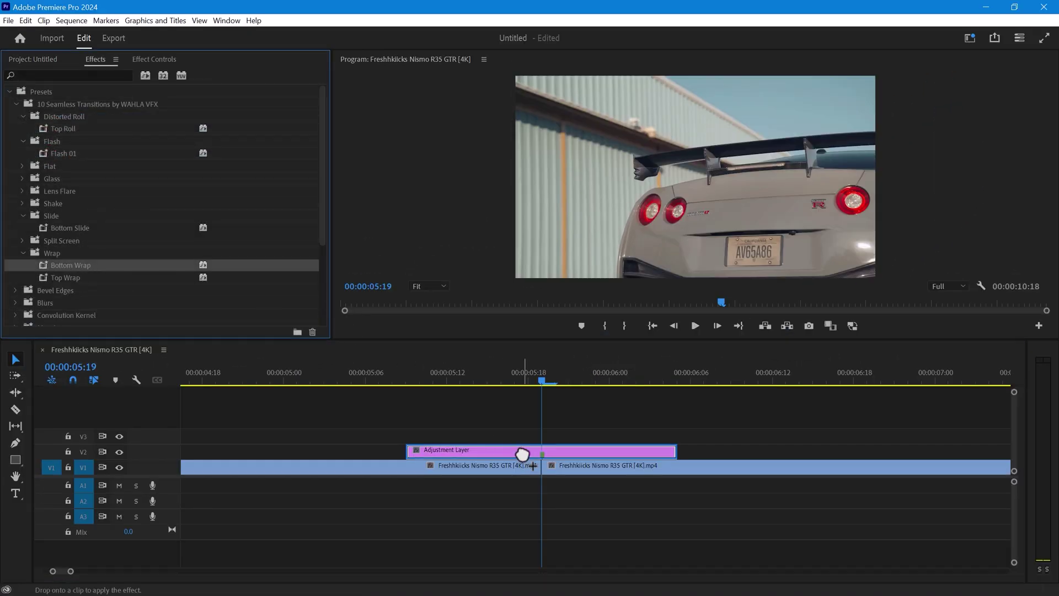
{"action": "left_click_drag", "start_coordinate": [535, 380], "coordinate": [381, 386]}
{"action": "left_click_drag", "start_coordinate": [380, 339], "coordinate": [386, 416]}
{"action": "key", "text": "space"}
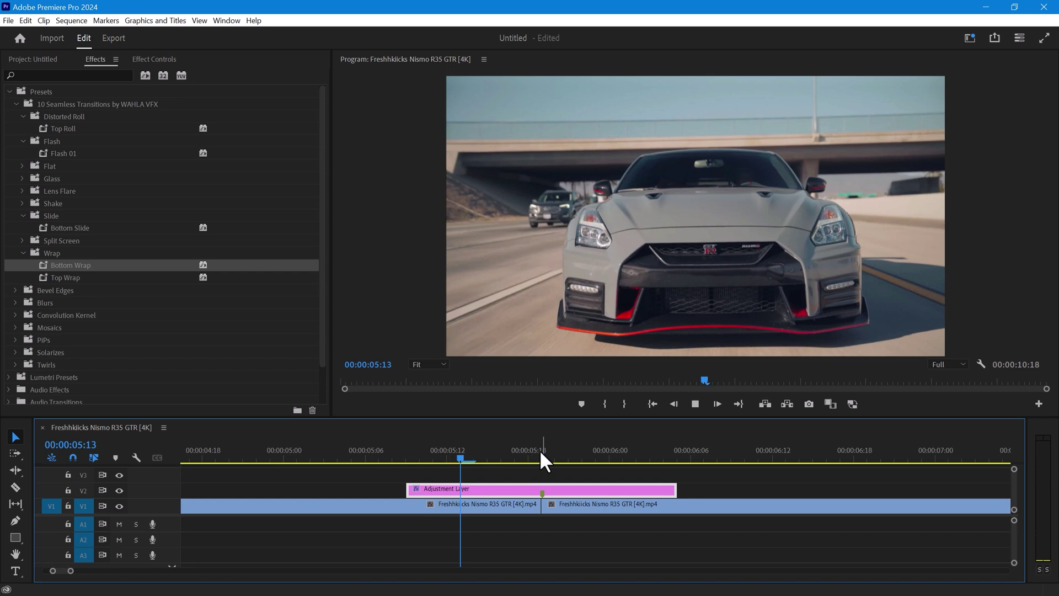
{"action": "left_click", "coordinate": [394, 443]}
{"action": "key", "text": "space"}
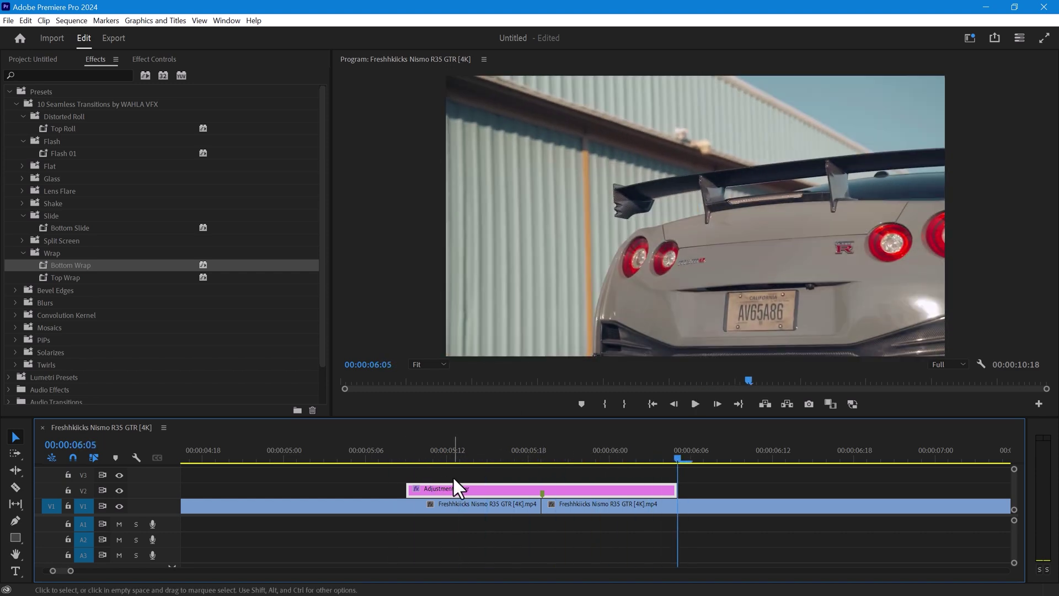
Apply the Split Screen 01 preset to the adjustment layer and preview the transition
{"action": "left_click", "coordinate": [22, 240]}
{"action": "left_click_drag", "start_coordinate": [66, 253], "coordinate": [447, 488]}
{"action": "left_click", "coordinate": [342, 446]}
{"action": "key", "text": "space"}
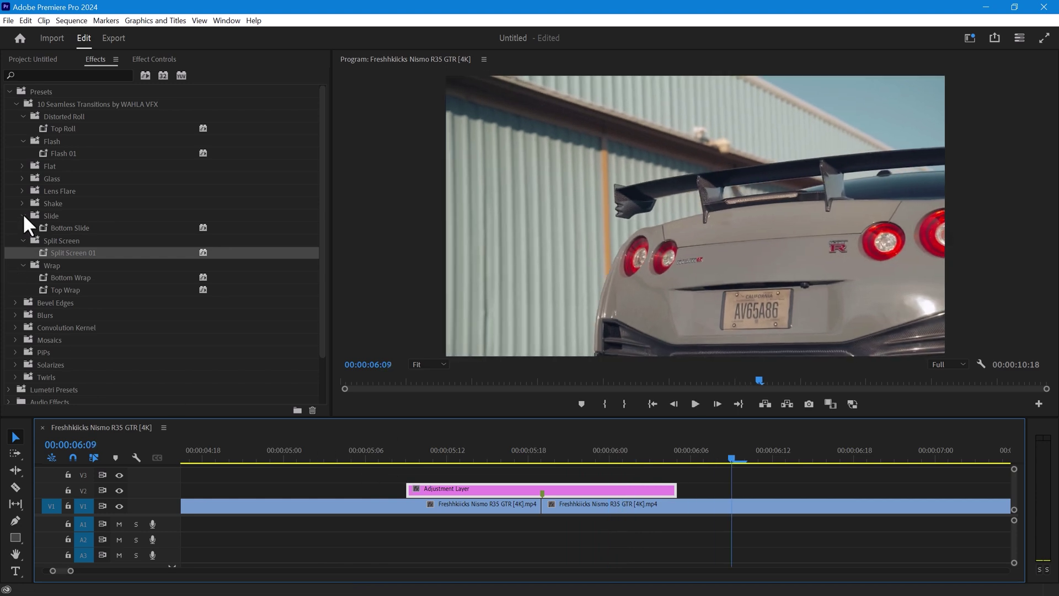
Apply the Bottom Slide preset to the adjustment layer and preview the transition
{"action": "left_click_drag", "start_coordinate": [56, 228], "coordinate": [448, 490]}
{"action": "left_click", "coordinate": [348, 448]}
{"action": "key", "text": "space"}
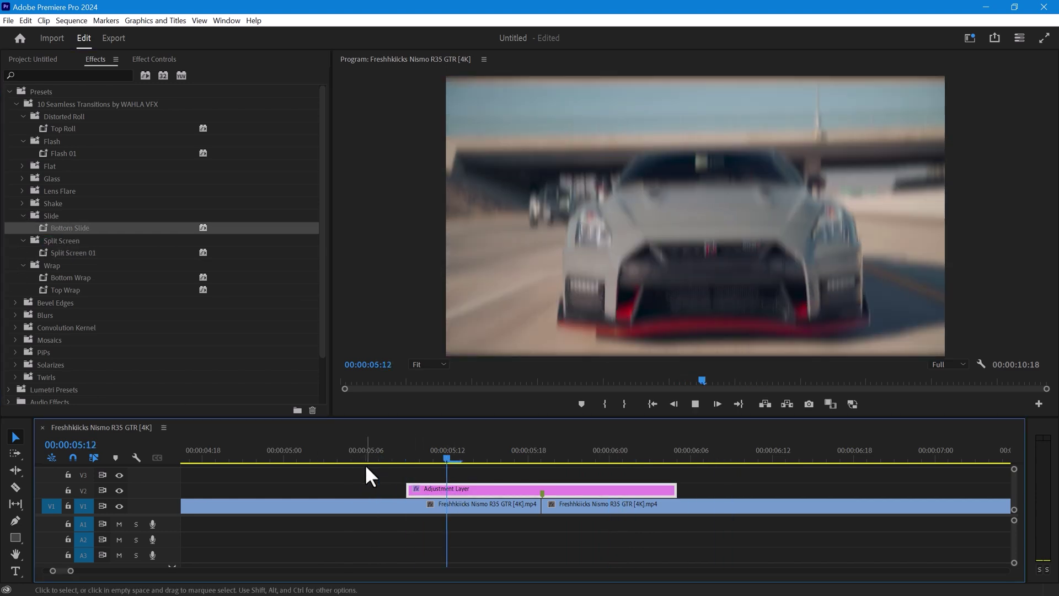
{"action": "key", "text": "space"}
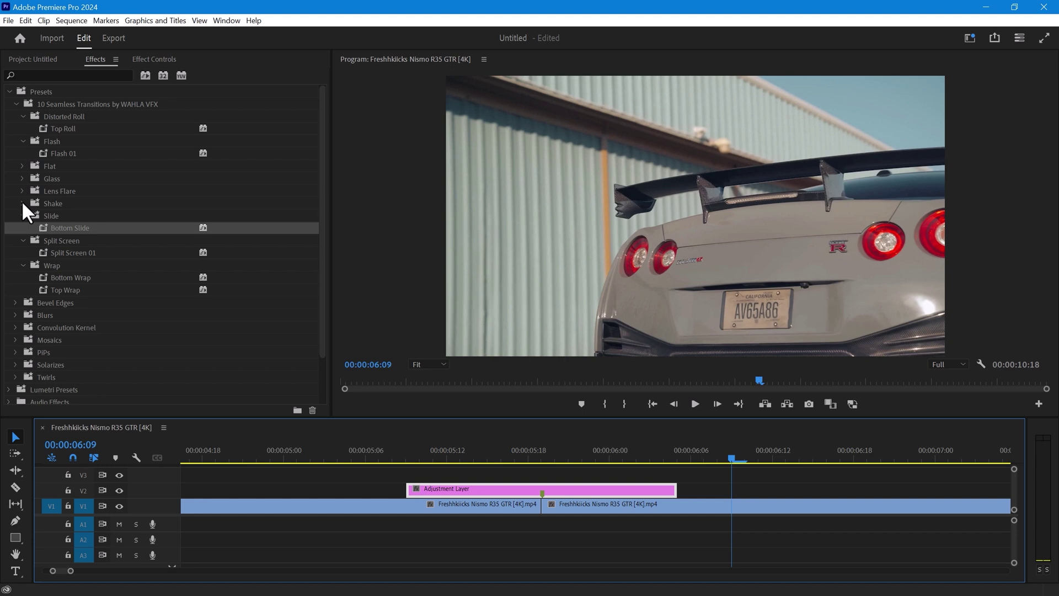
Apply the Shake 01 preset to the adjustment layer and preview the transition
{"action": "left_click", "coordinate": [22, 203]}
{"action": "left_click_drag", "start_coordinate": [60, 215], "coordinate": [445, 488]}
{"action": "left_click", "coordinate": [349, 458]}
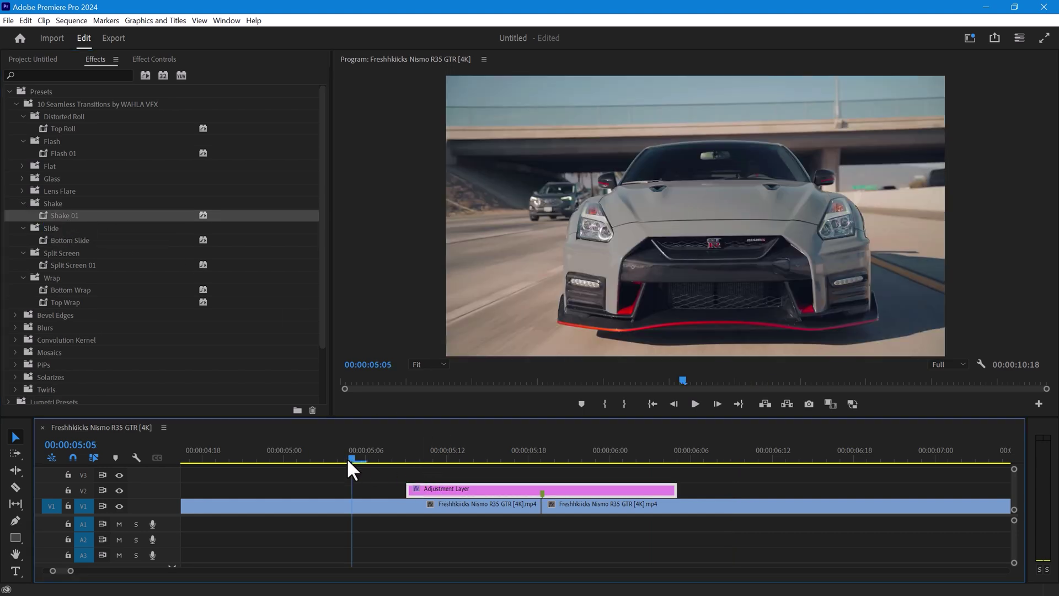
{"action": "key", "text": "space"}
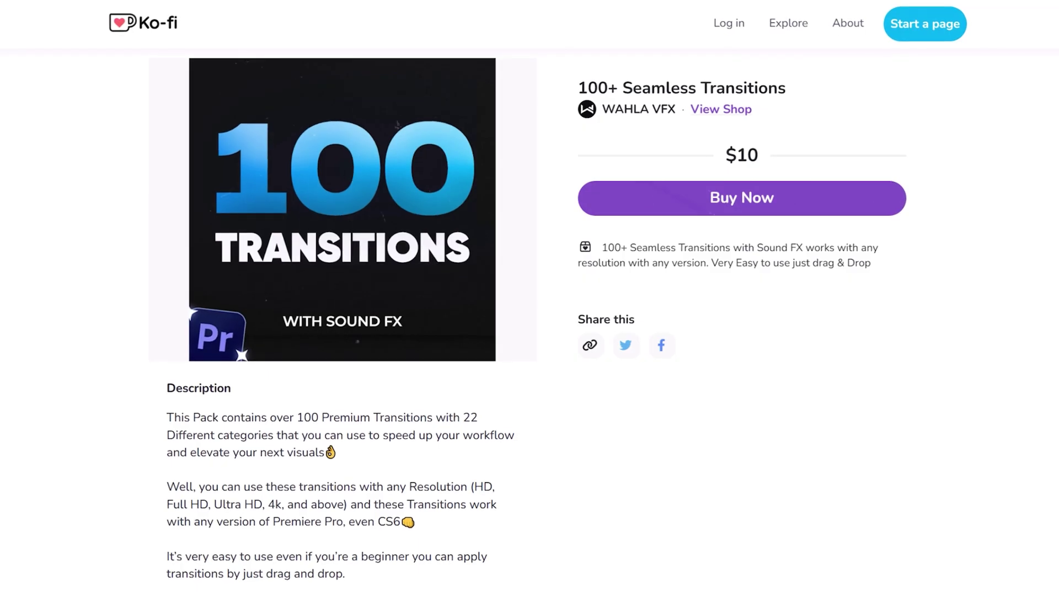
Scroll down the $10 pack page through its Transitions Included list, from Distorted Roll to Shake
{"action": "scroll", "coordinate": [529, 309], "scroll_direction": "down", "scroll_amount": 3}
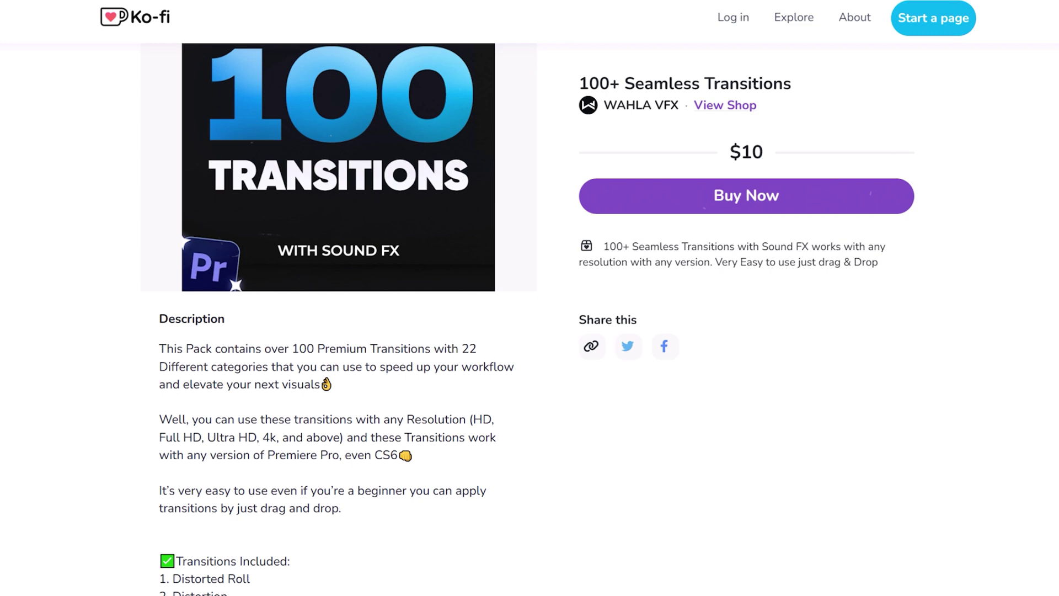
{"action": "scroll", "coordinate": [529, 308], "scroll_direction": "down", "scroll_amount": 2}
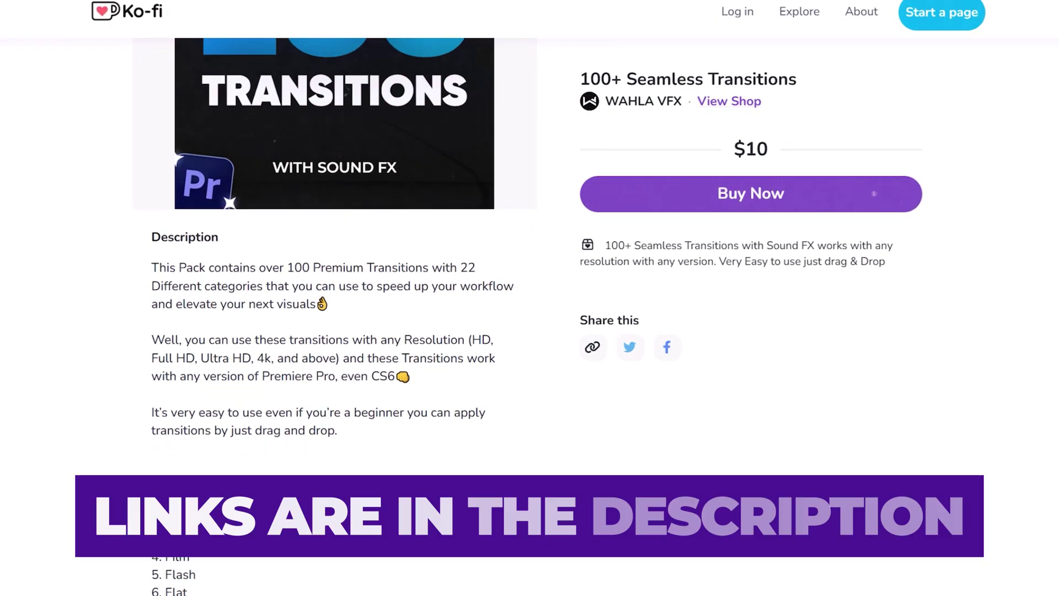
{"action": "scroll", "coordinate": [331, 303], "scroll_direction": "down", "scroll_amount": 3}
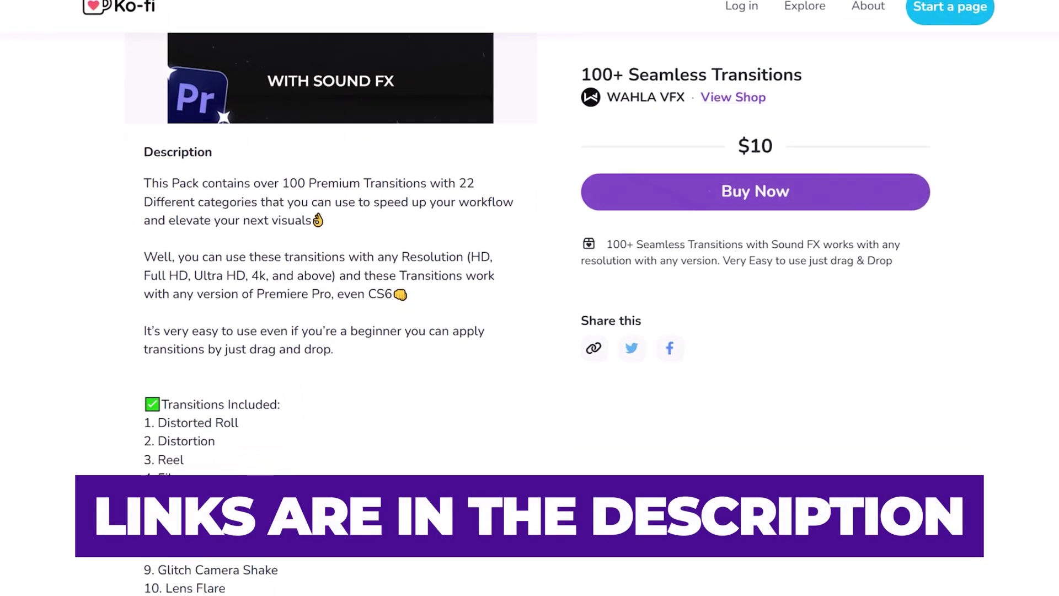
{"action": "scroll", "coordinate": [331, 303], "scroll_direction": "down", "scroll_amount": 3}
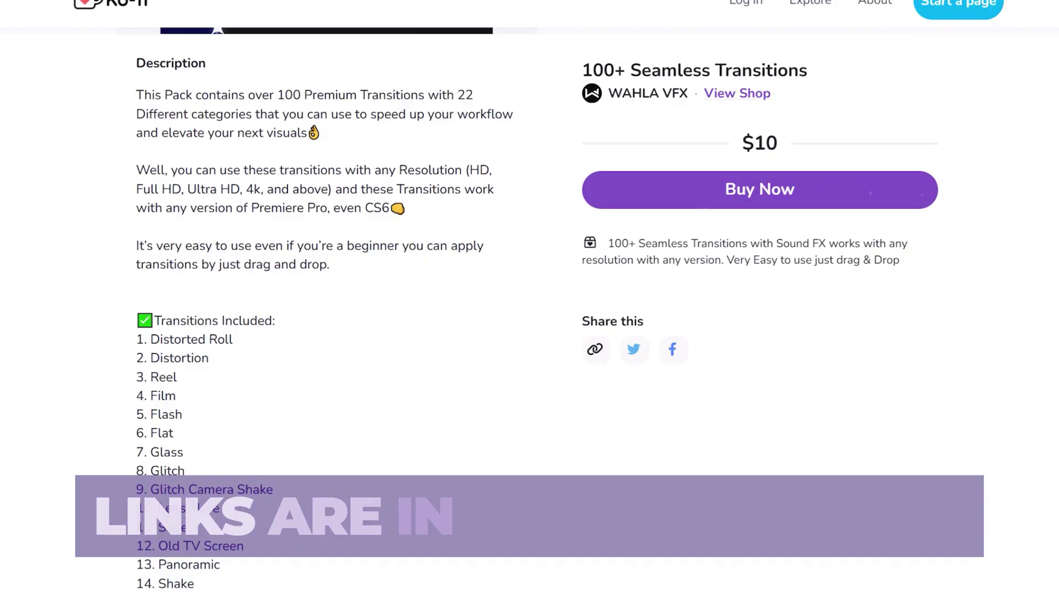